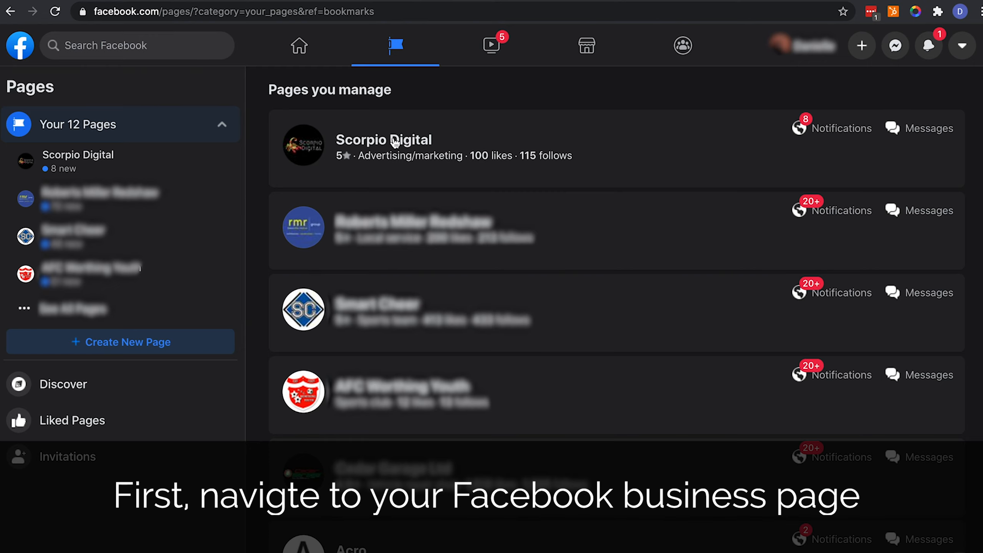
Open the Scorpio Digital page and go through its Publishing Tools into Creator Studio
{"action": "left_click", "coordinate": [395, 142]}
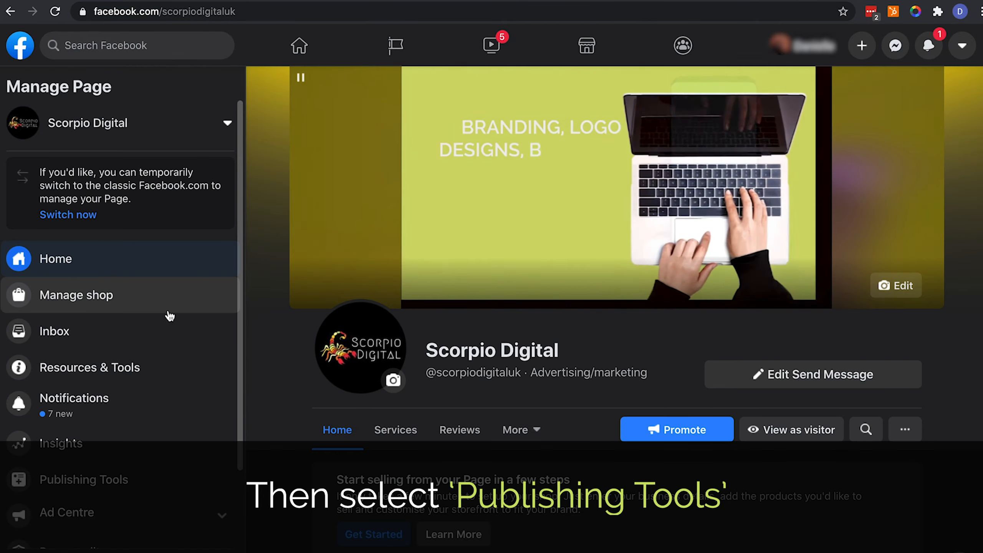
{"action": "scroll", "coordinate": [164, 328], "scroll_direction": "down", "scroll_amount": 3}
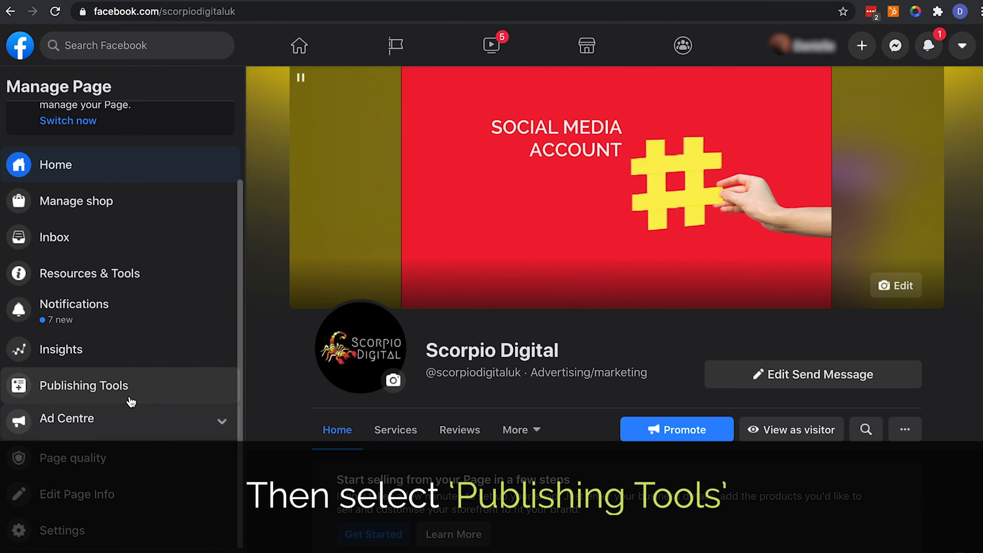
{"action": "left_click", "coordinate": [129, 400]}
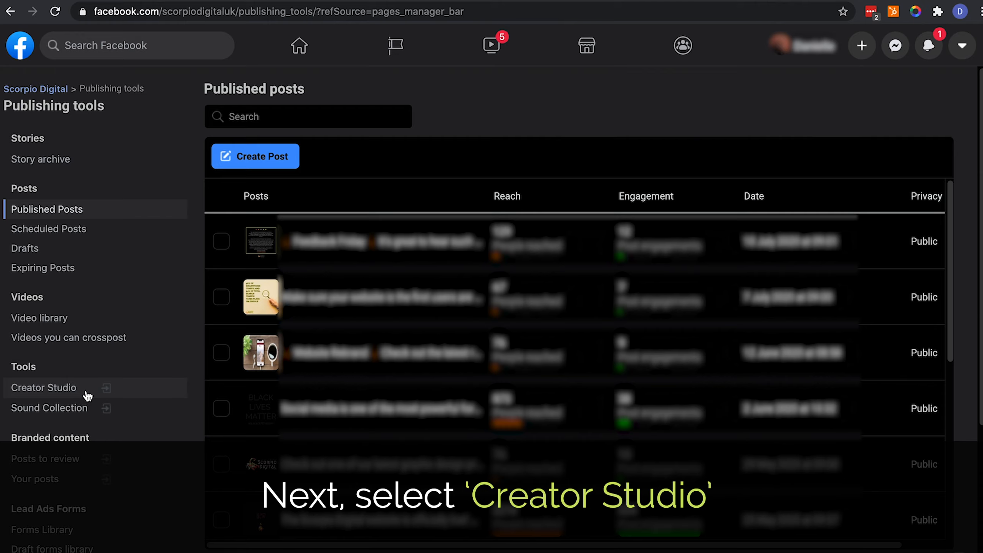
{"action": "left_click", "coordinate": [86, 393]}
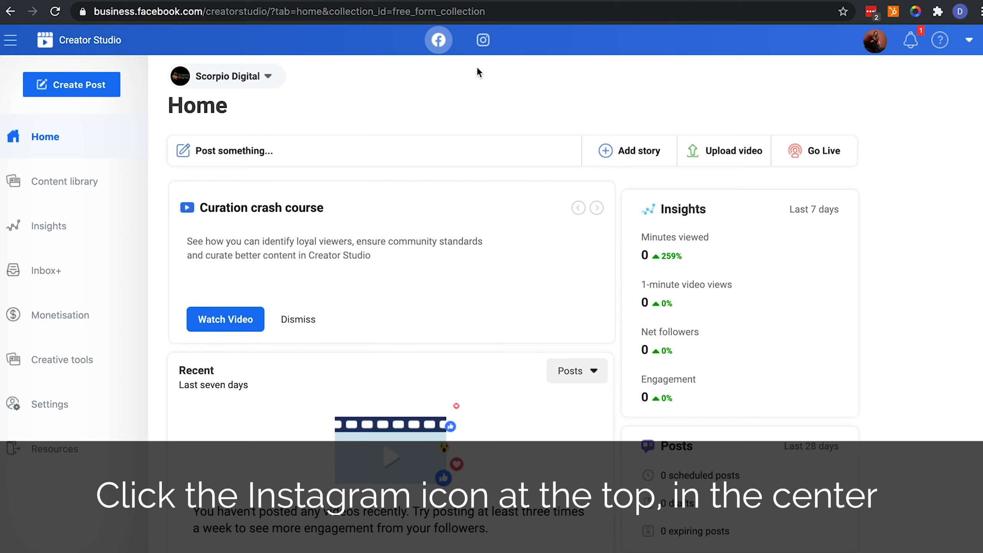
Switch Creator Studio to Instagram and choose Add Instagram Account under Instagram accounts
{"action": "left_click", "coordinate": [489, 43]}
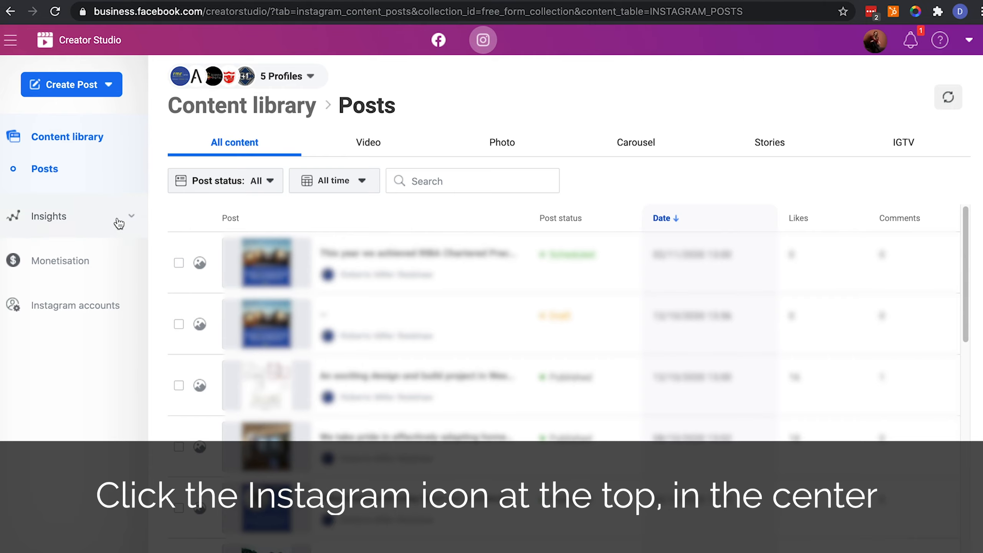
{"action": "left_click", "coordinate": [95, 316]}
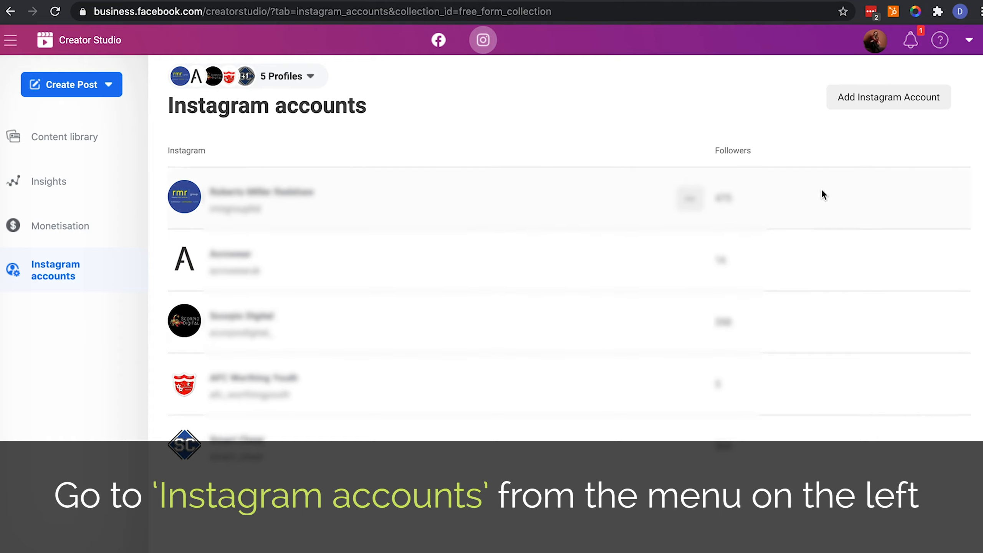
{"action": "left_click", "coordinate": [908, 99]}
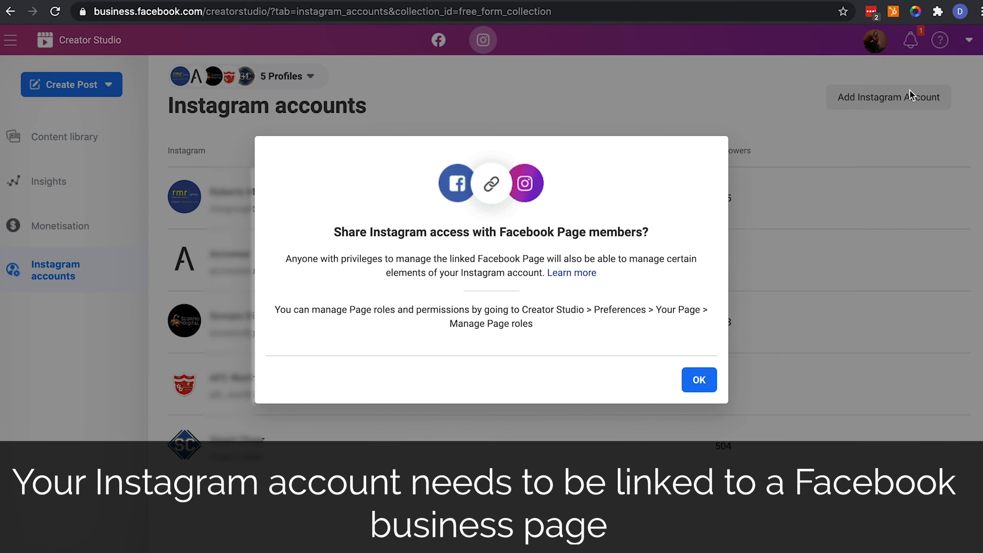
Allow page members access, sign in to the Instagram business account, and skip saving login details
{"action": "left_click", "coordinate": [699, 380]}
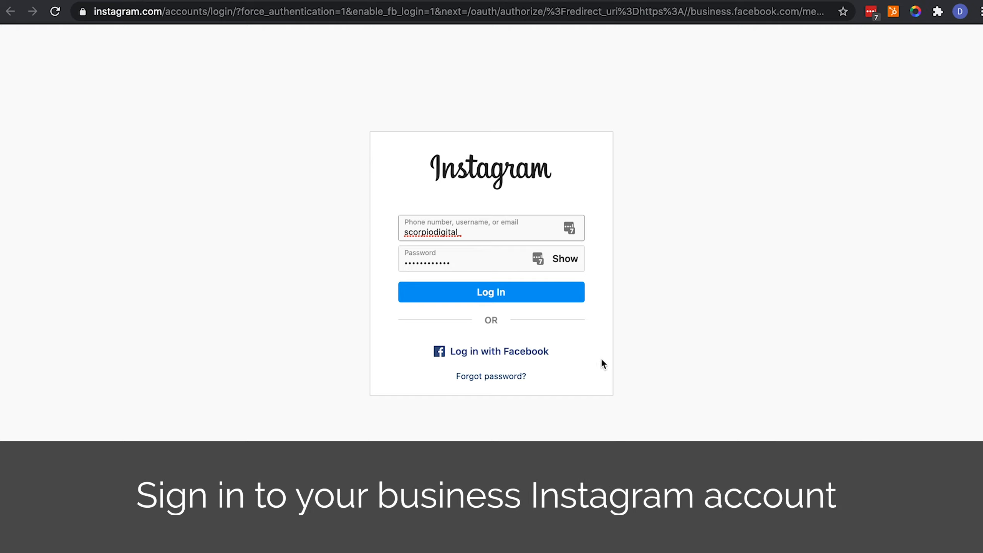
{"action": "left_click", "coordinate": [520, 295]}
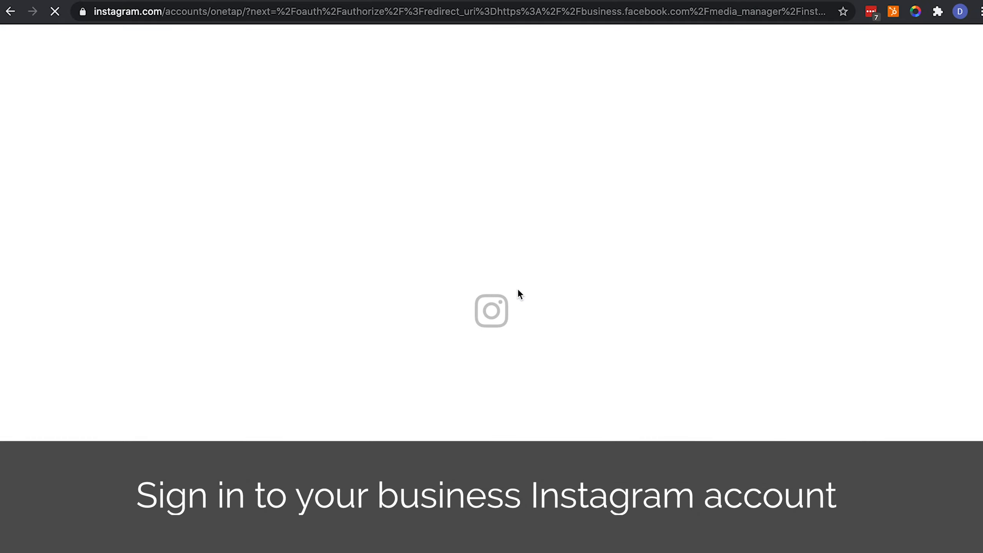
{"action": "left_click", "coordinate": [499, 373]}
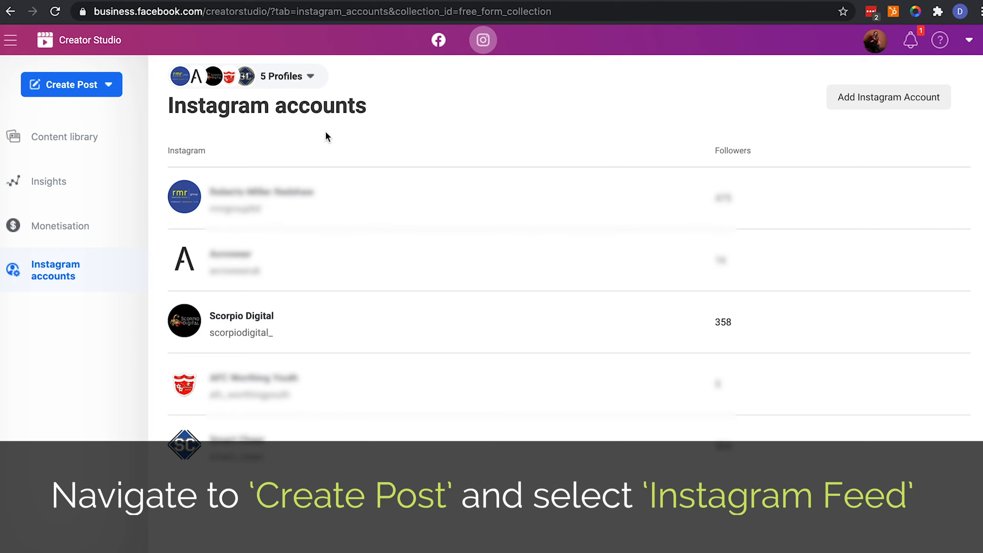
Start an Instagram feed post for Scorpio Digital with the caption 'Write your caption here'
{"action": "left_click", "coordinate": [116, 94]}
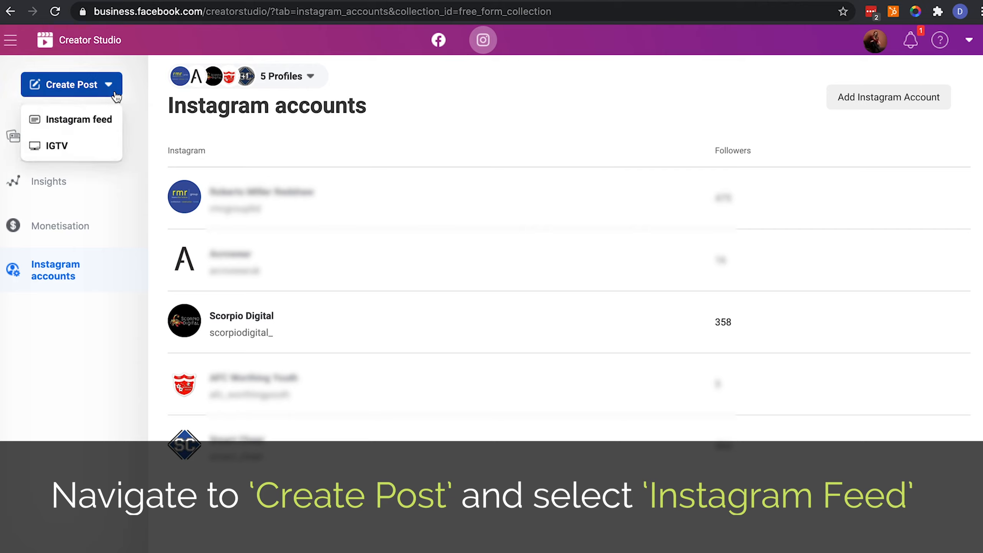
{"action": "left_click", "coordinate": [105, 120]}
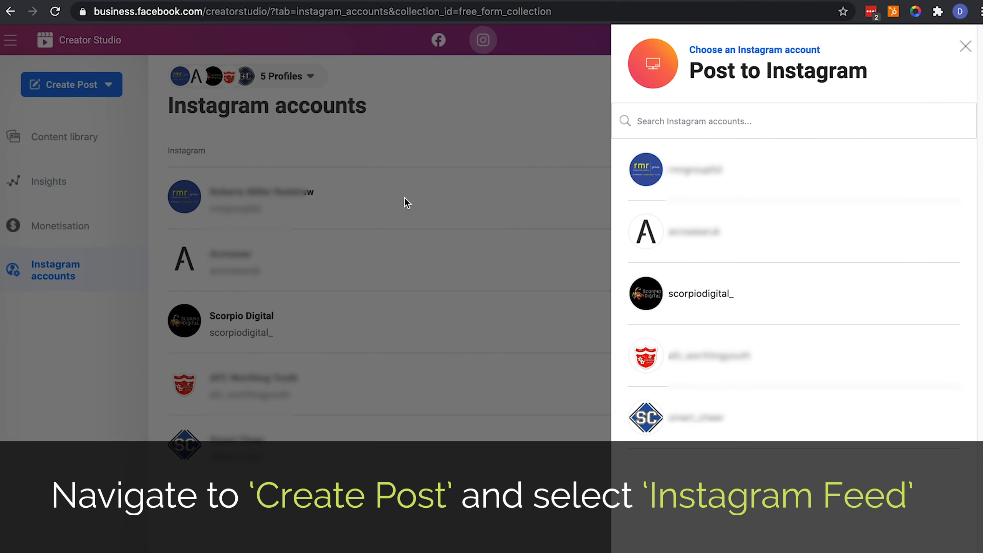
{"action": "left_click", "coordinate": [716, 303]}
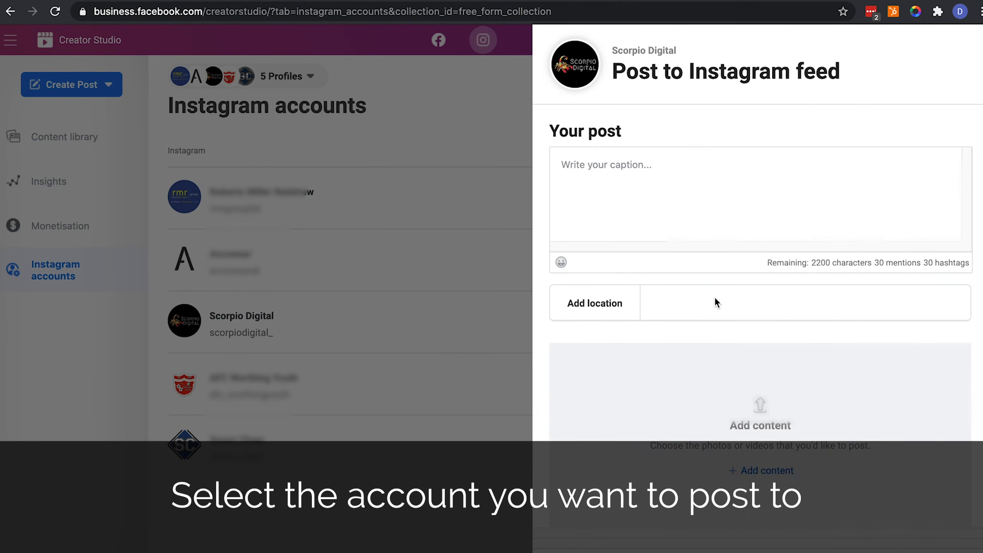
{"action": "left_click", "coordinate": [435, 178]}
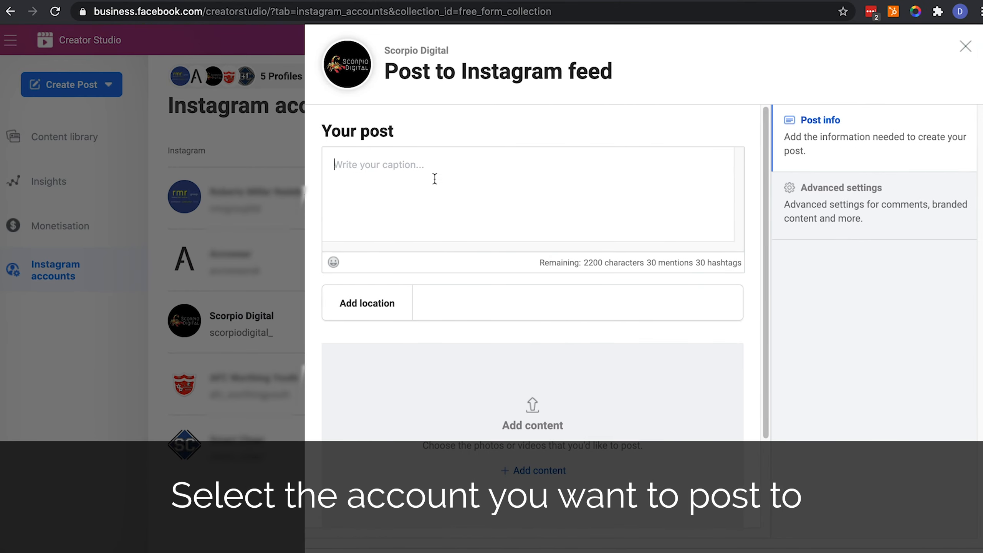
{"action": "type", "text": "Write your caption here"}
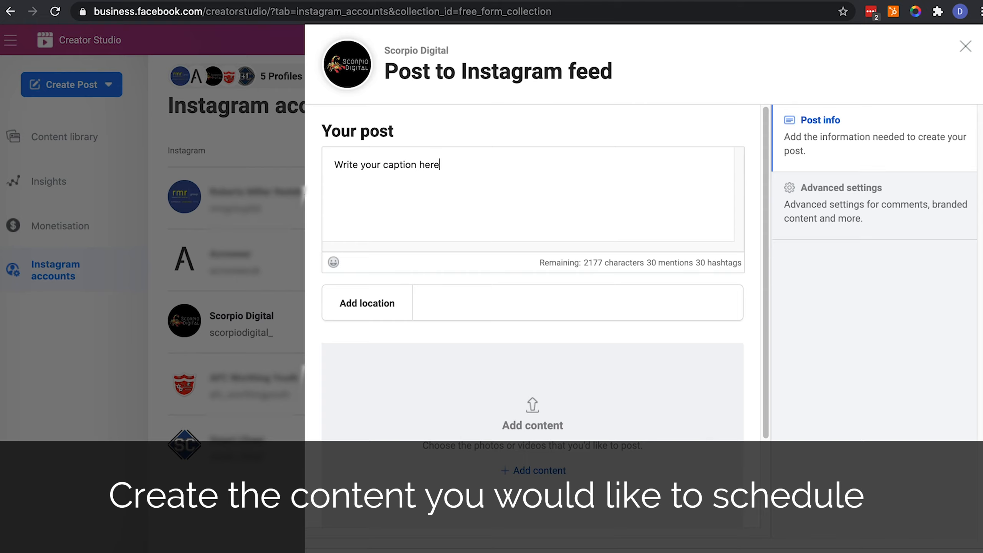
Set the post location to West Sussex and bring up the add-content options
{"action": "left_click", "coordinate": [490, 305]}
{"action": "type", "text": "West Sussex"}
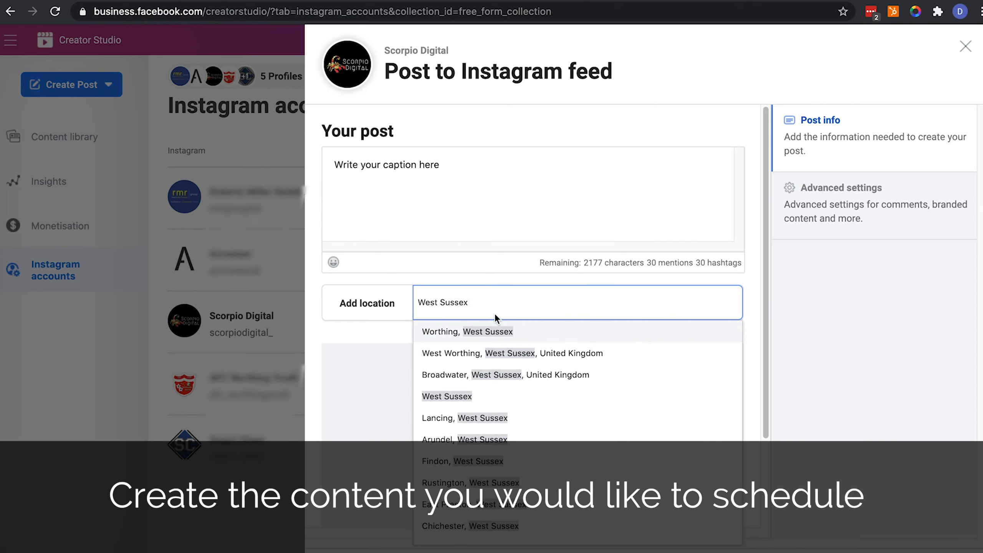
{"action": "left_click", "coordinate": [440, 396]}
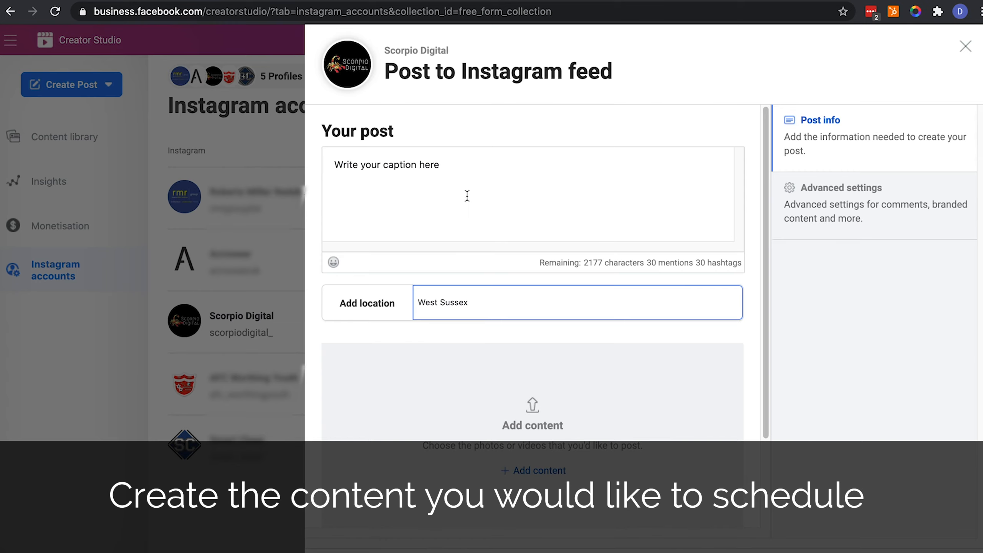
{"action": "scroll", "coordinate": [468, 199], "scroll_direction": "down", "scroll_amount": 1}
{"action": "scroll", "coordinate": [467, 199], "scroll_direction": "down", "scroll_amount": 3}
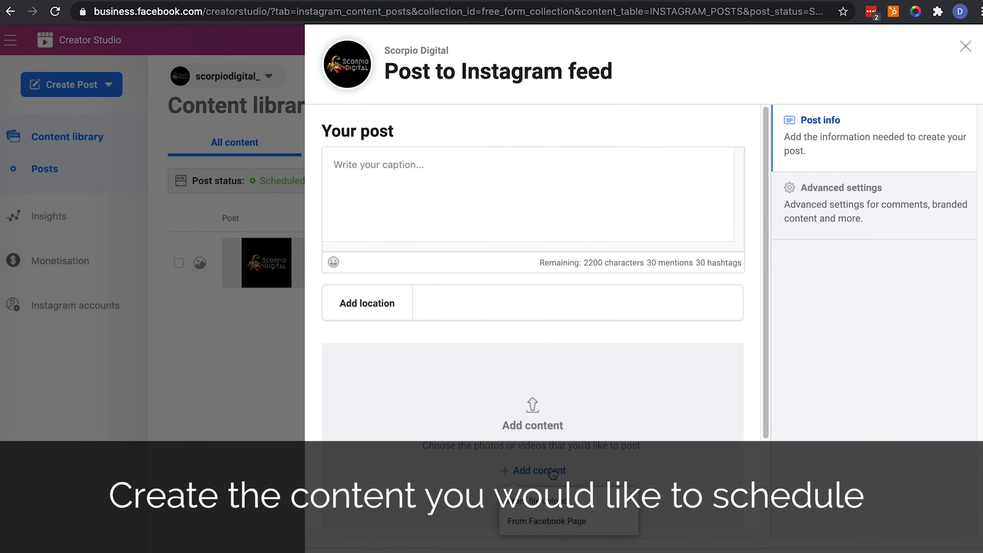
{"action": "left_click", "coordinate": [540, 471]}
Upload Scorpio-Digital-YouTube-Logo.jpg, the other YouTube JPG and Scorpio-Digital-Icon.png as carousel images
{"action": "left_click", "coordinate": [553, 500]}
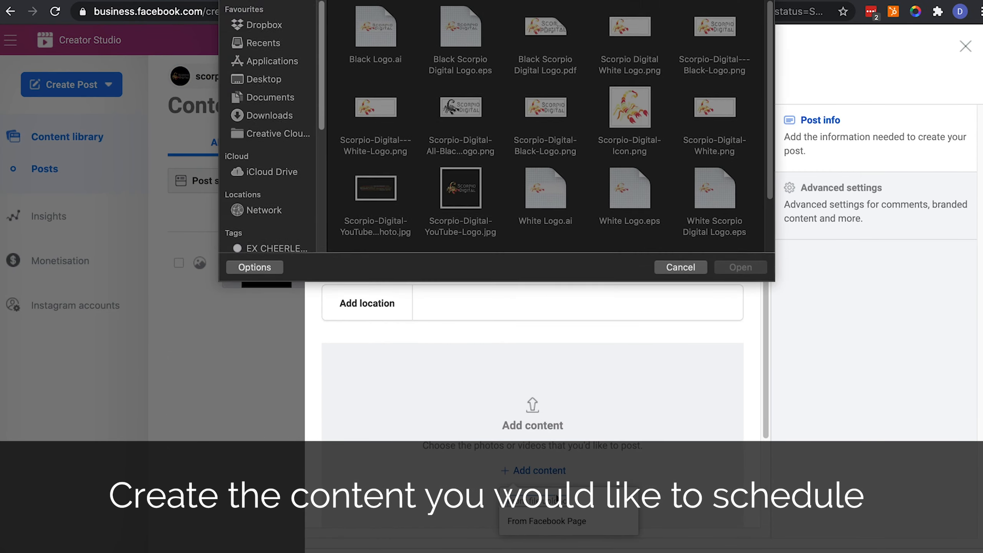
{"action": "left_click", "coordinate": [458, 196]}
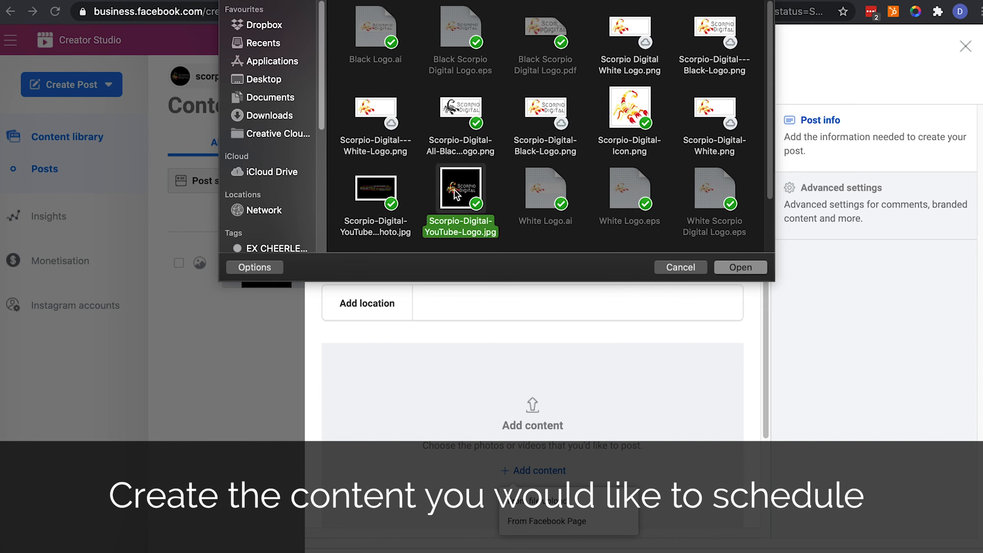
{"action": "left_click", "coordinate": [367, 193], "text": "super"}
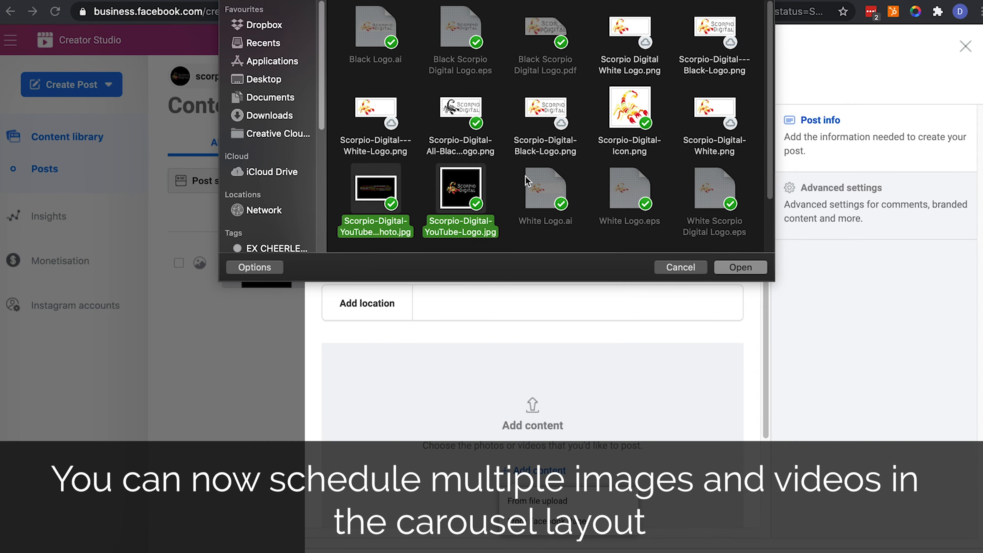
{"action": "left_click", "coordinate": [641, 103], "text": "super"}
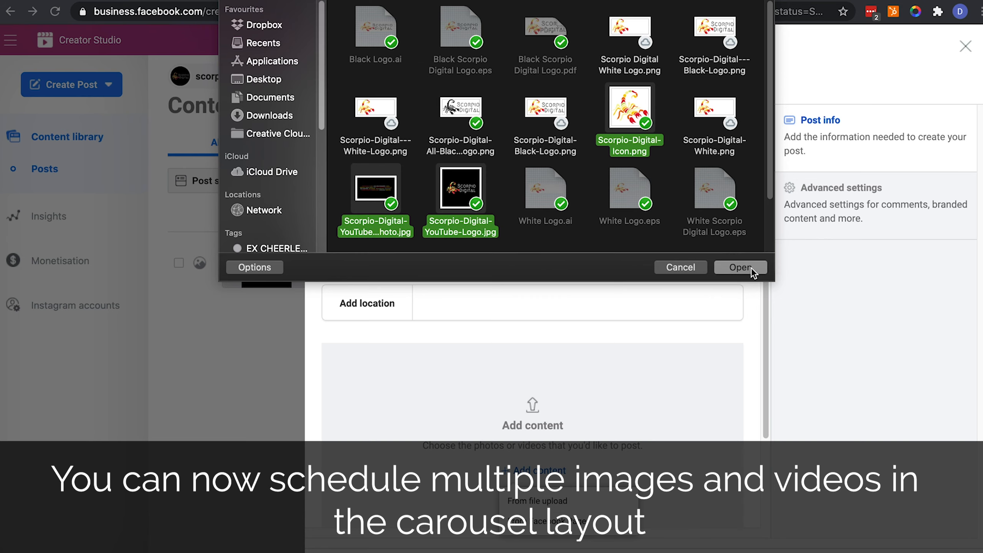
{"action": "left_click", "coordinate": [740, 267]}
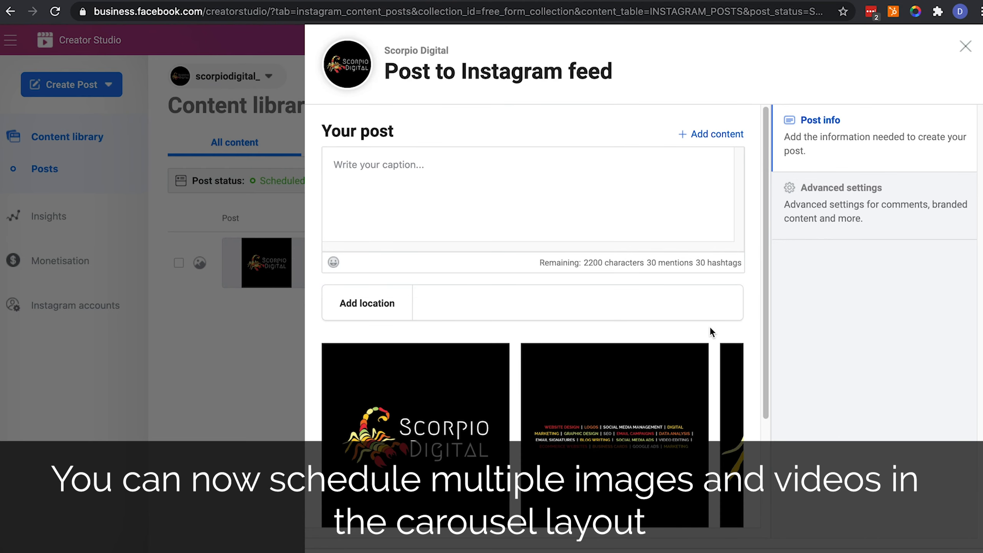
{"action": "scroll", "coordinate": [711, 329], "scroll_direction": "down", "scroll_amount": 3}
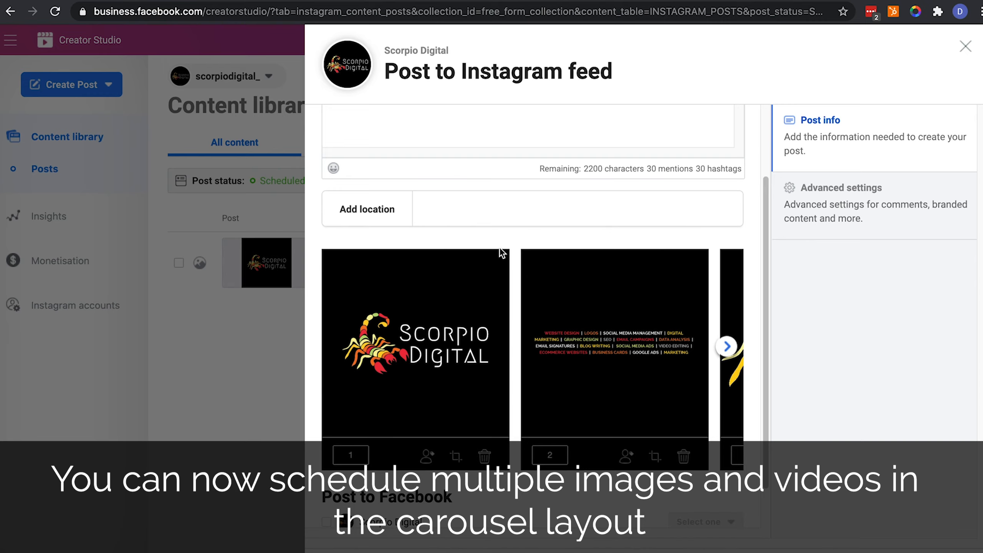
{"action": "scroll", "coordinate": [499, 248], "scroll_direction": "down", "scroll_amount": 2}
Tag the Scorpio Digital account on the first image's lower right and save the tag
{"action": "left_click", "coordinate": [427, 407]}
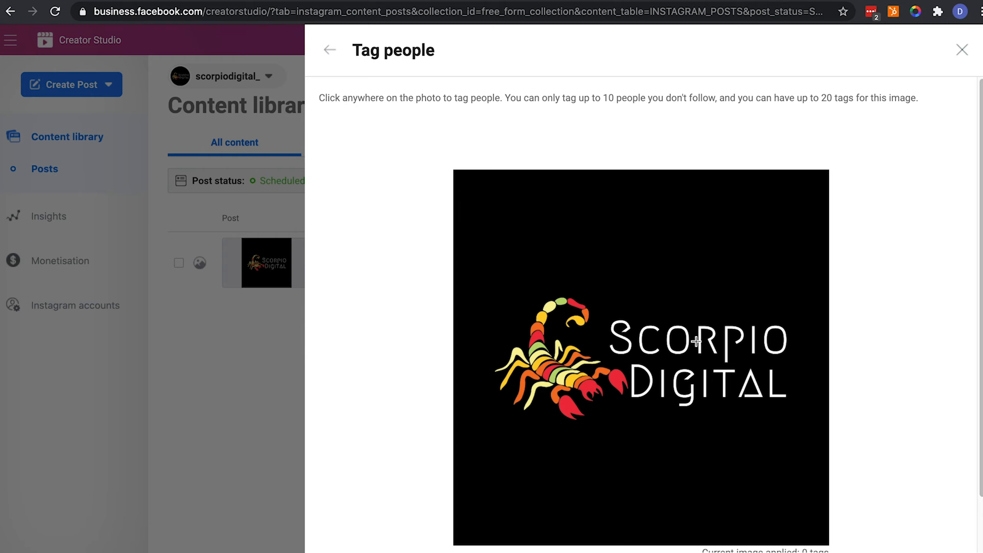
{"action": "left_click", "coordinate": [789, 411]}
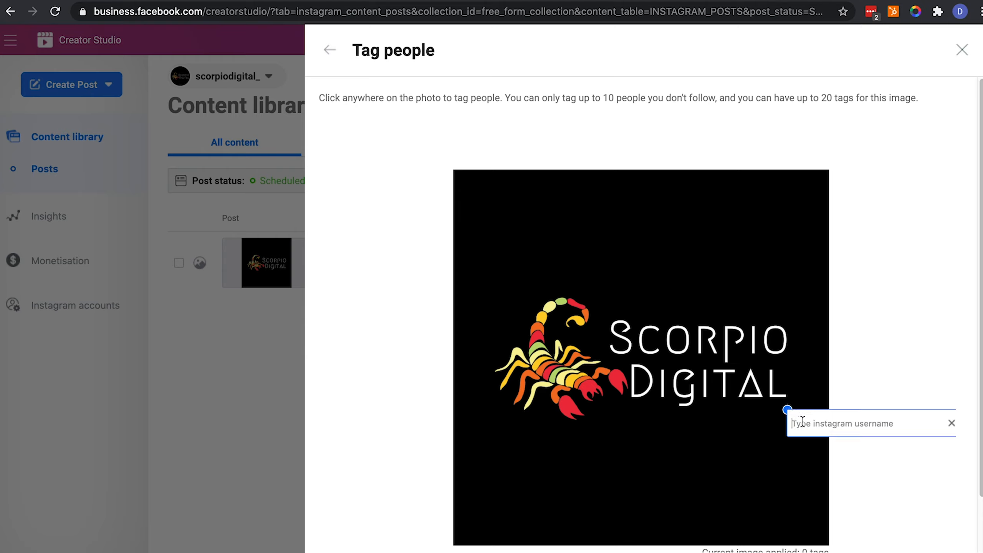
{"action": "type", "text": "scorp"}
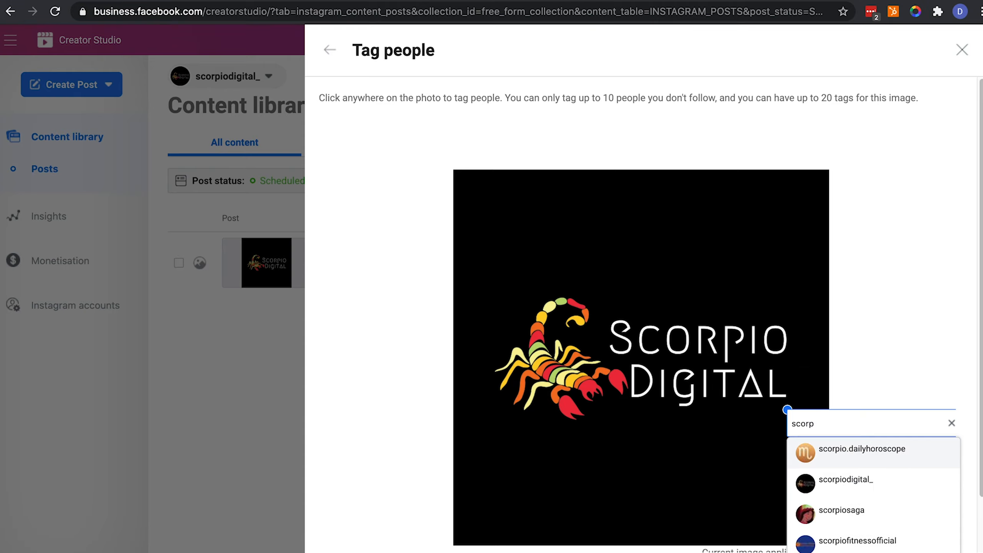
{"action": "left_click", "coordinate": [808, 479]}
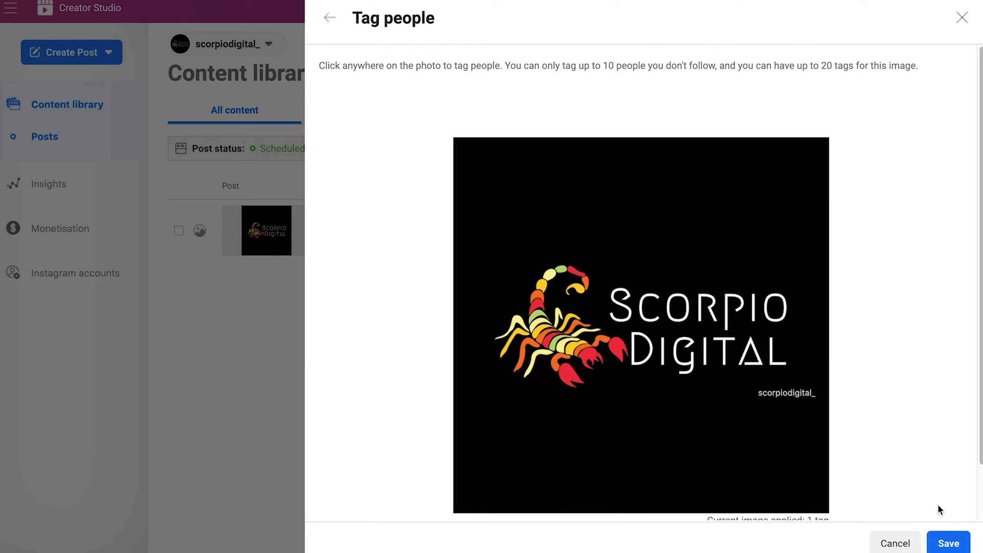
{"action": "left_click", "coordinate": [947, 544]}
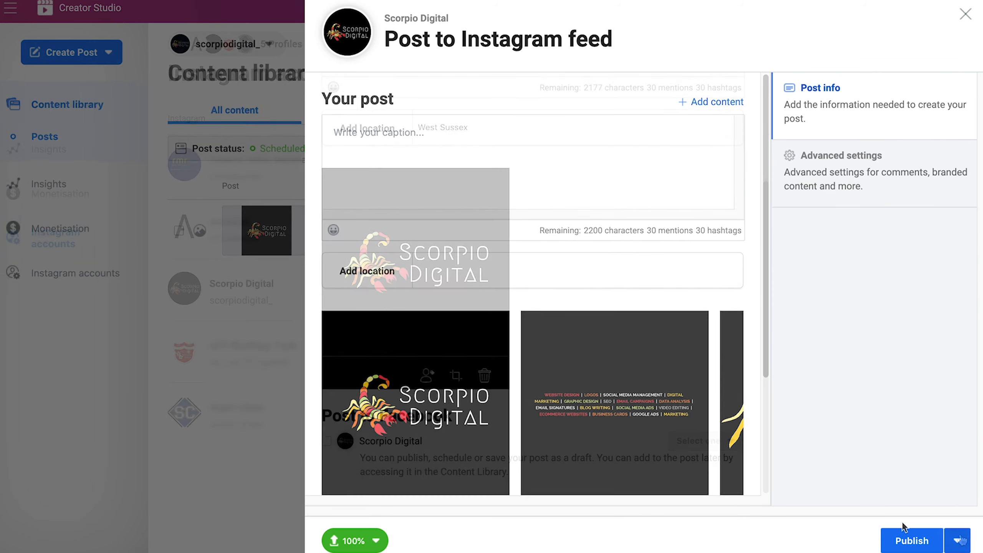
Change publishing to Schedule with date 26 October 2020 and time 9:00, then confirm
{"action": "left_click", "coordinate": [958, 540]}
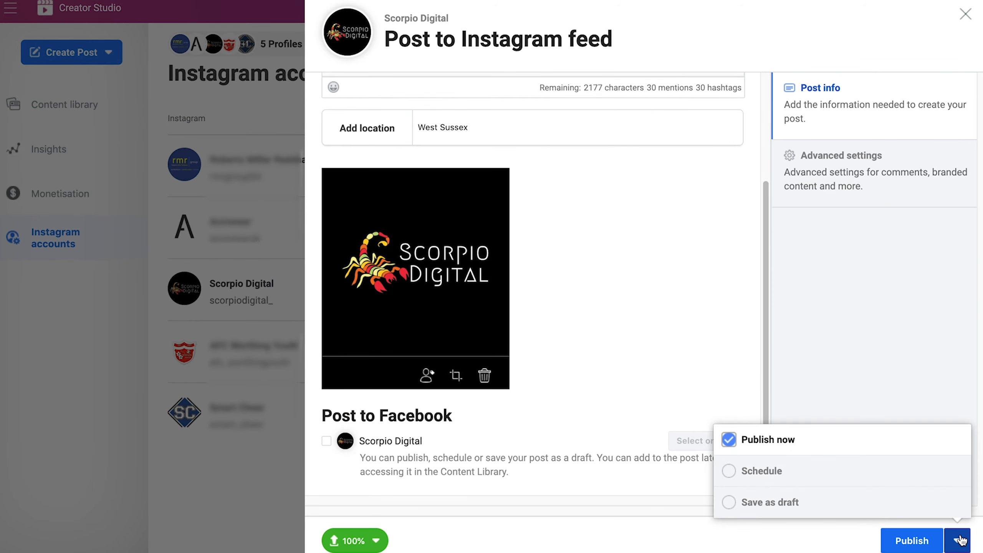
{"action": "left_click", "coordinate": [774, 477]}
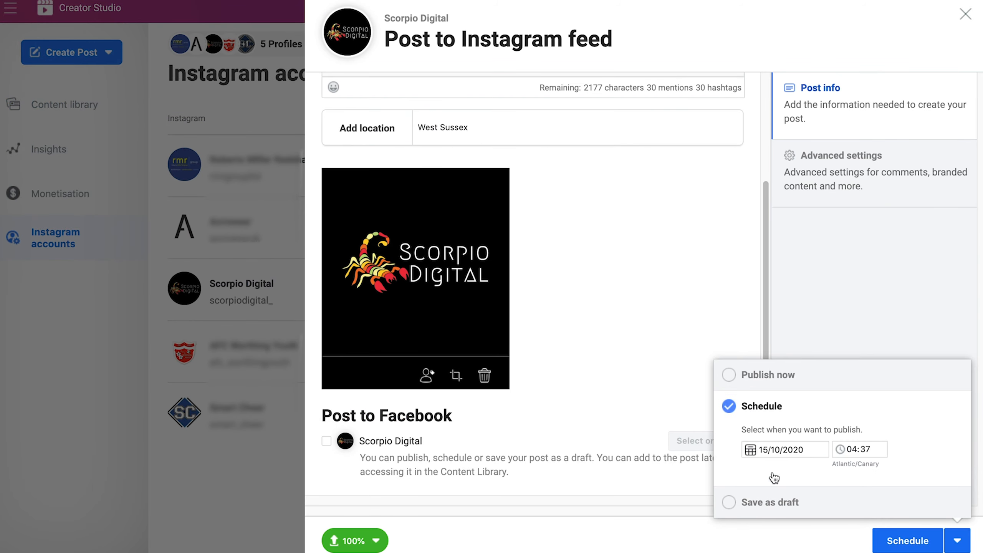
{"action": "left_click", "coordinate": [776, 449]}
{"action": "left_click", "coordinate": [781, 405]}
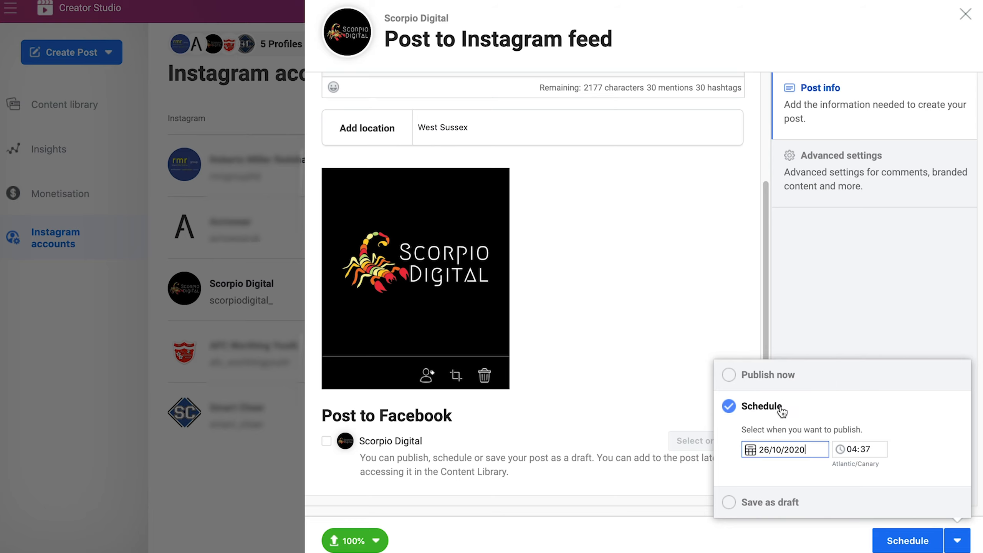
{"action": "left_click", "coordinate": [854, 450]}
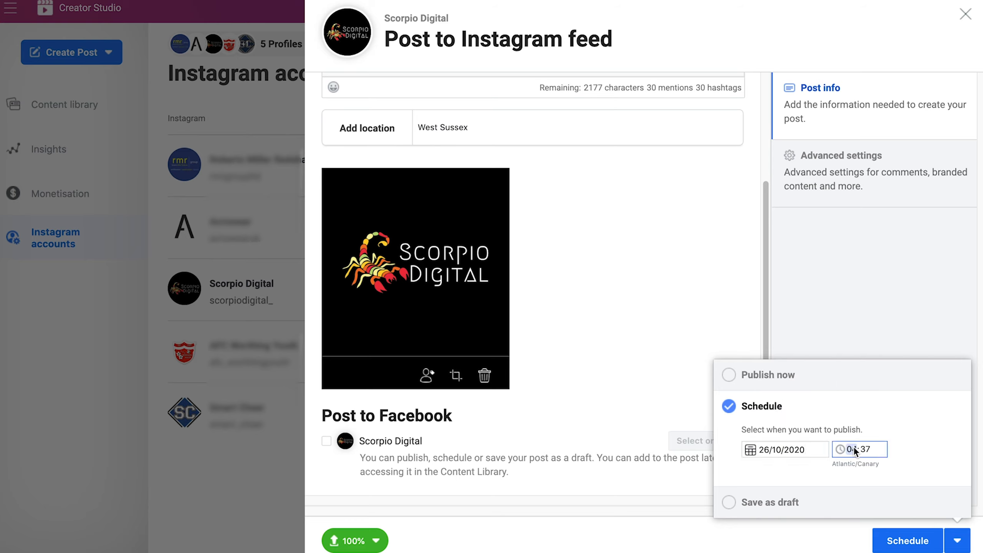
{"action": "type", "text": "9:00"}
{"action": "left_click", "coordinate": [907, 541]}
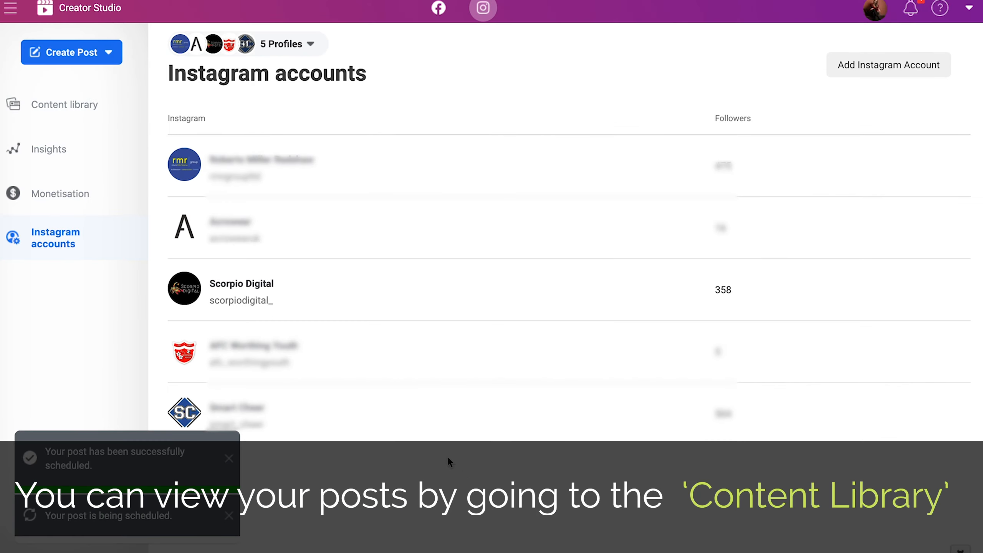
Filter the Content Library's profiles so only Scorpio Digital's posts are listed
{"action": "left_click", "coordinate": [92, 118]}
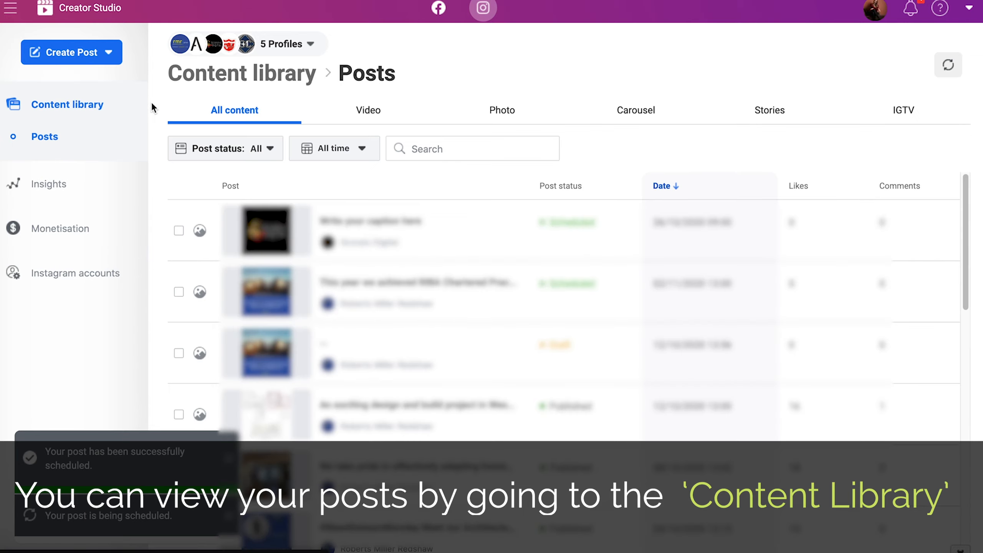
{"action": "left_click", "coordinate": [287, 44]}
{"action": "left_click", "coordinate": [187, 151]}
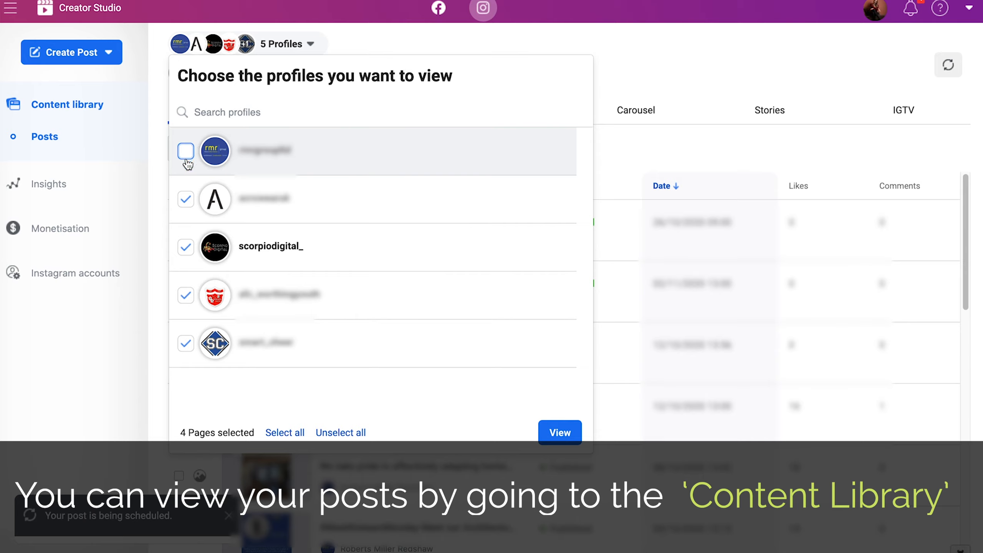
{"action": "left_click", "coordinate": [186, 199]}
{"action": "left_click", "coordinate": [186, 340]}
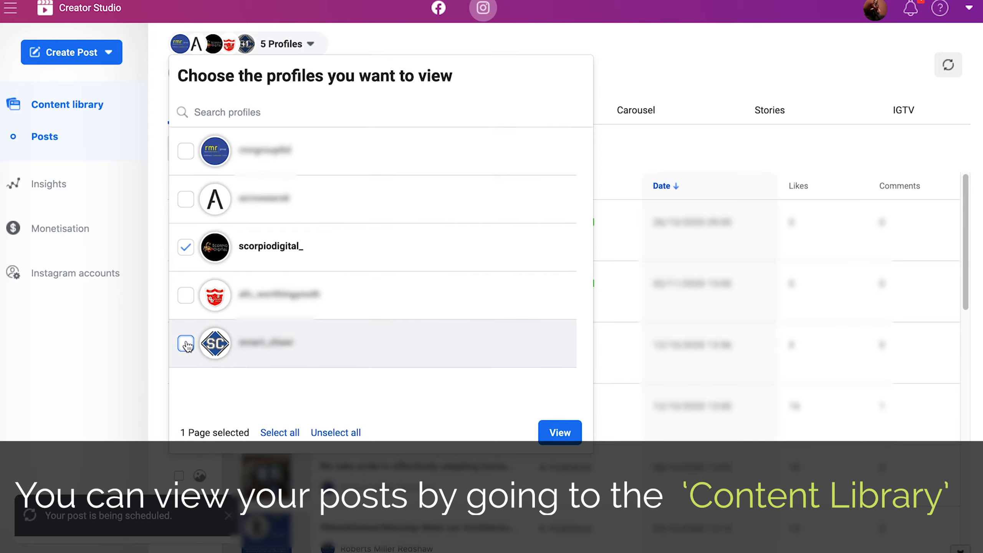
{"action": "left_click", "coordinate": [560, 433]}
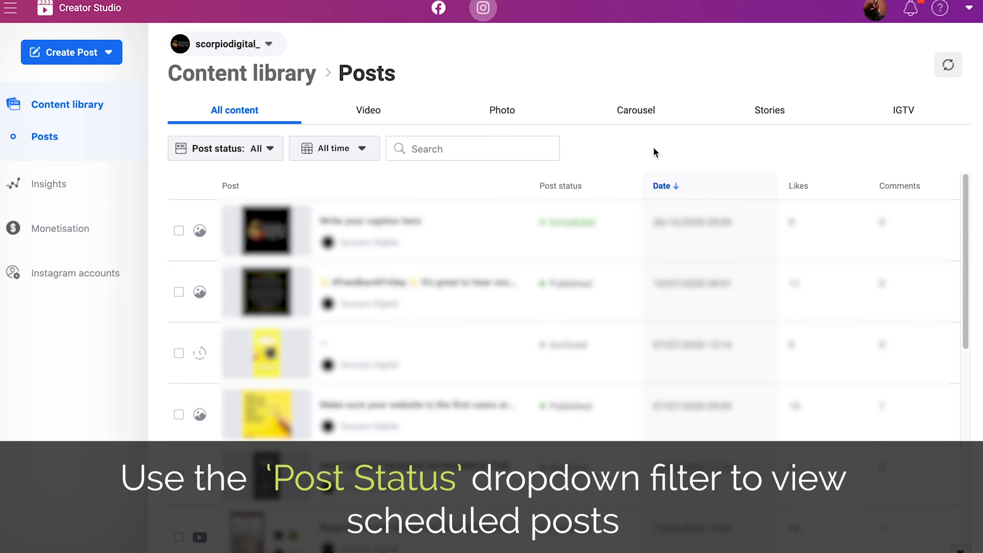
Set the Post status filter to Scheduled, revealing the 26/10/2020 09:00 post
{"action": "left_click", "coordinate": [259, 159]}
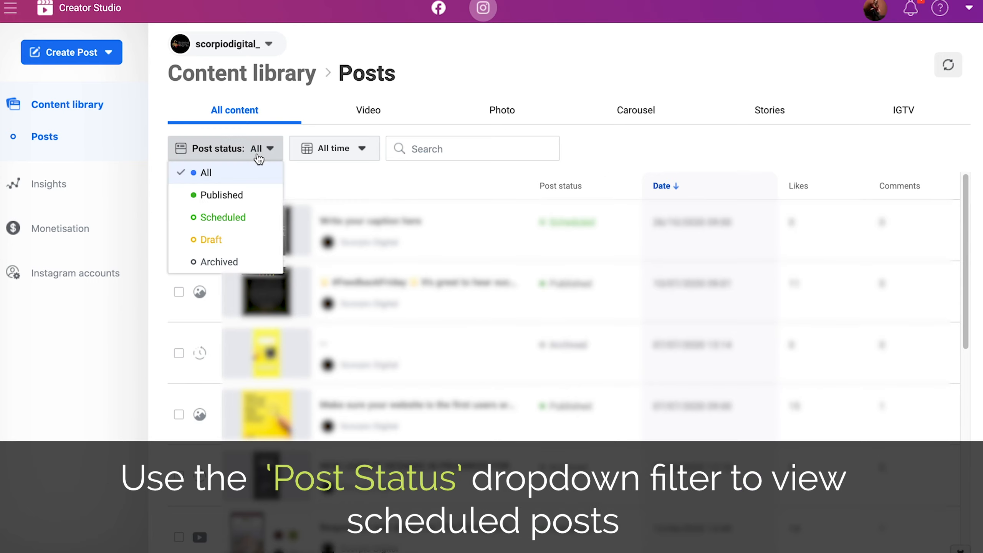
{"action": "left_click", "coordinate": [232, 219]}
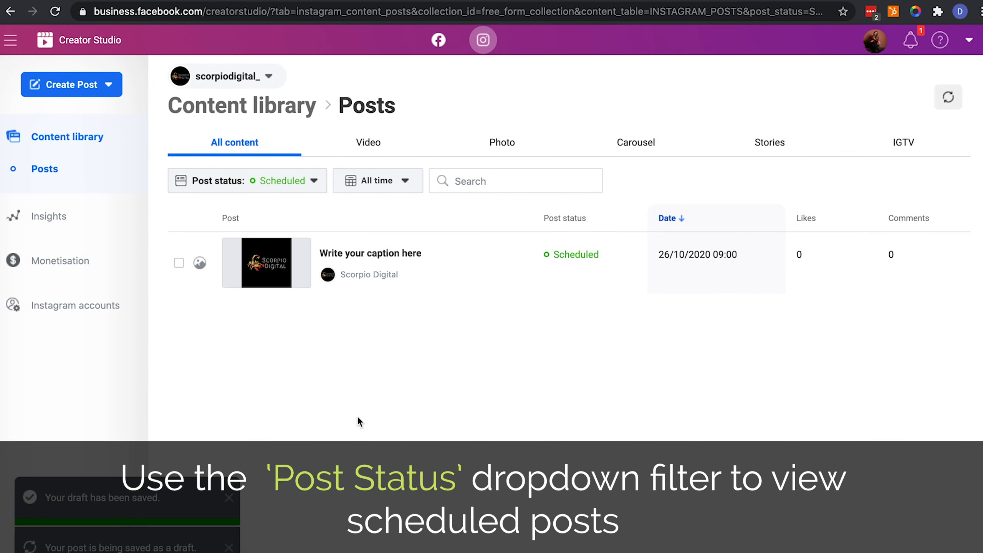
{"action": "left_click", "coordinate": [110, 88]}
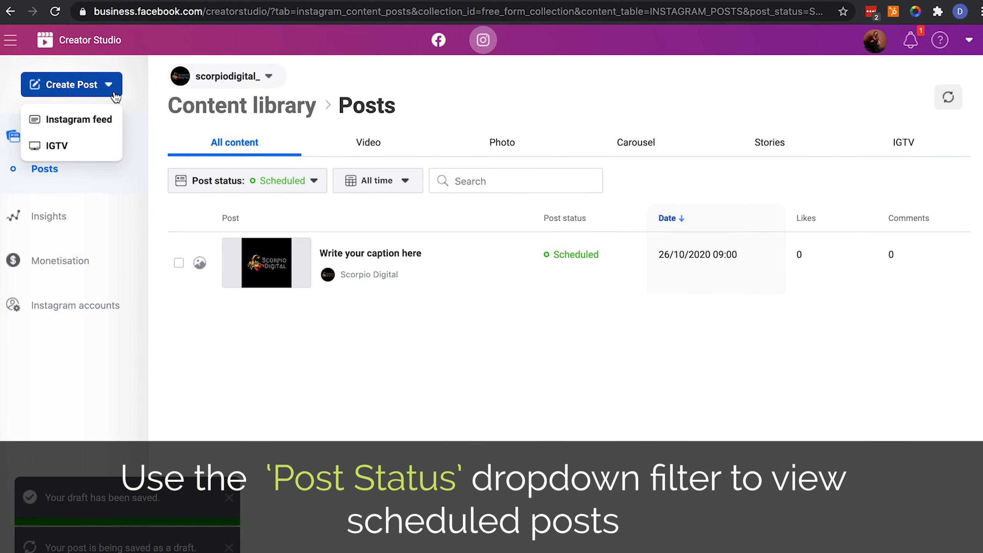
{"action": "left_click", "coordinate": [69, 145]}
{"action": "left_click", "coordinate": [650, 292]}
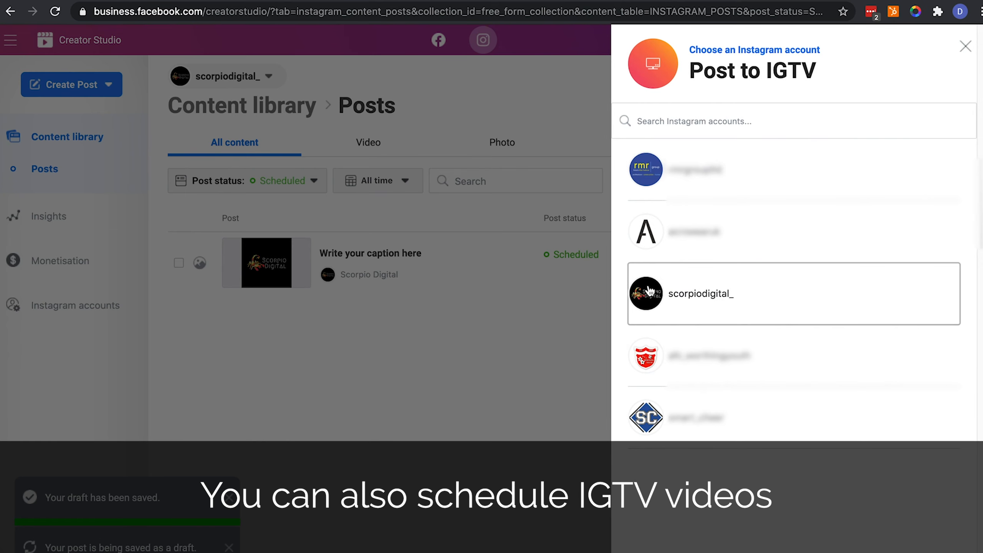
{"action": "left_click", "coordinate": [382, 243]}
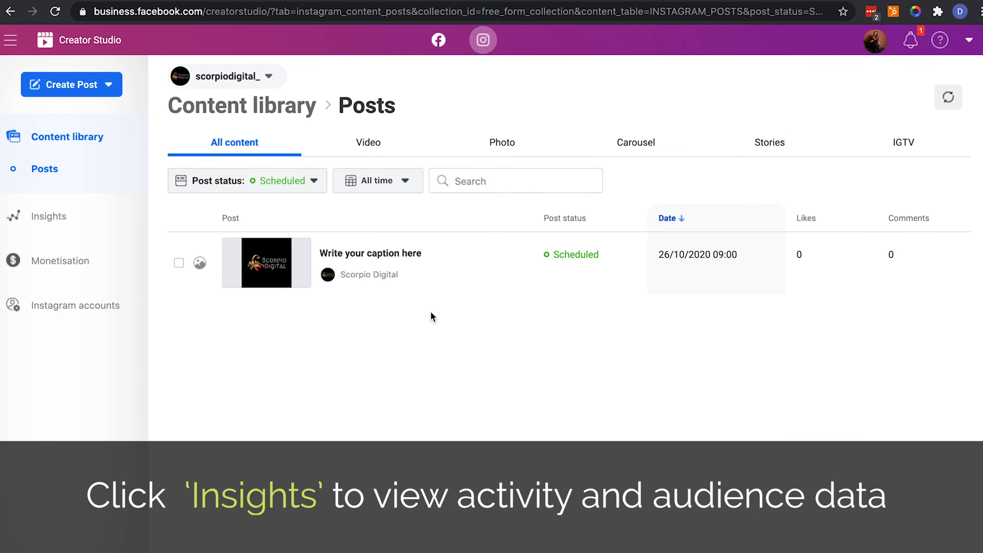
Review the Insights Activity and Audience pages, ending on Activity showing 0 posts and 64 actions
{"action": "left_click", "coordinate": [60, 215]}
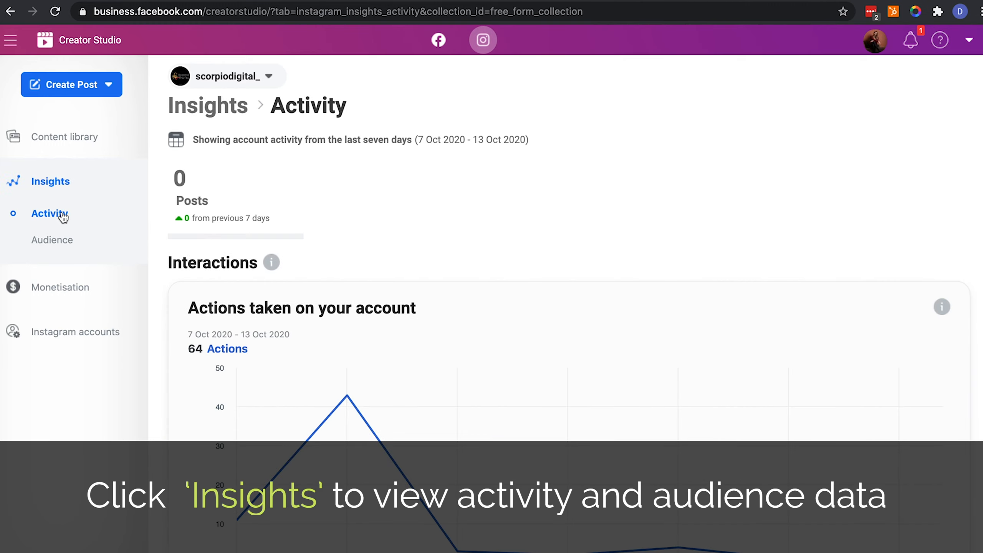
{"action": "left_click", "coordinate": [65, 239]}
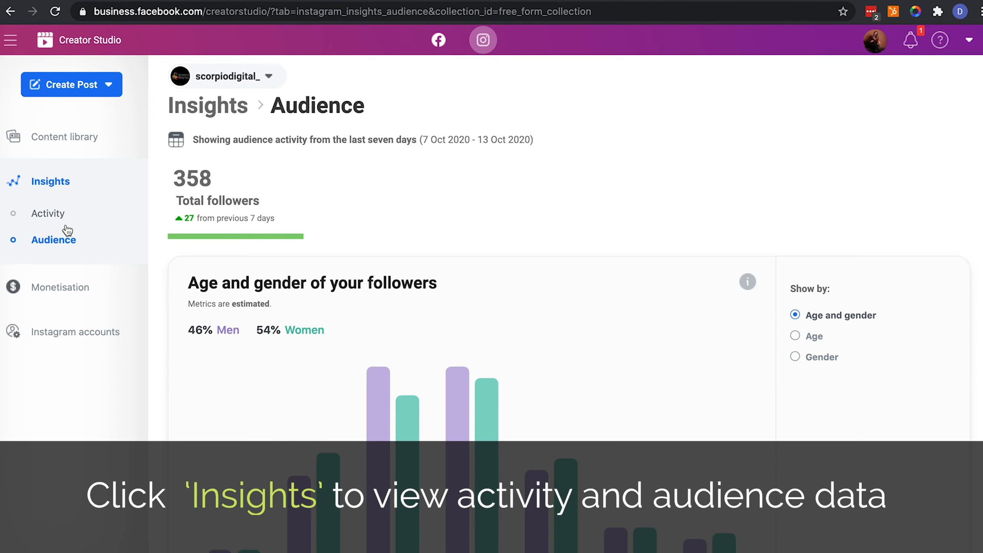
{"action": "left_click", "coordinate": [63, 181]}
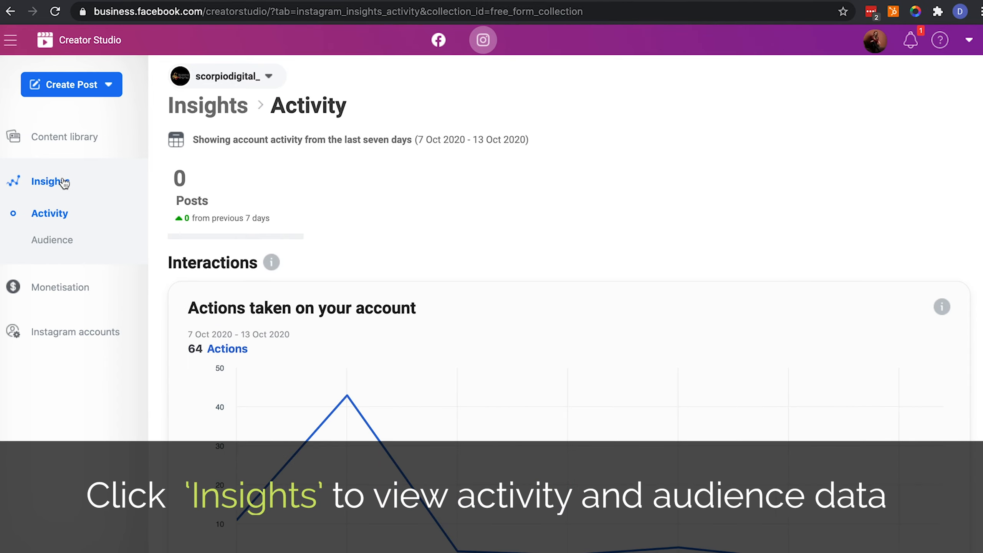